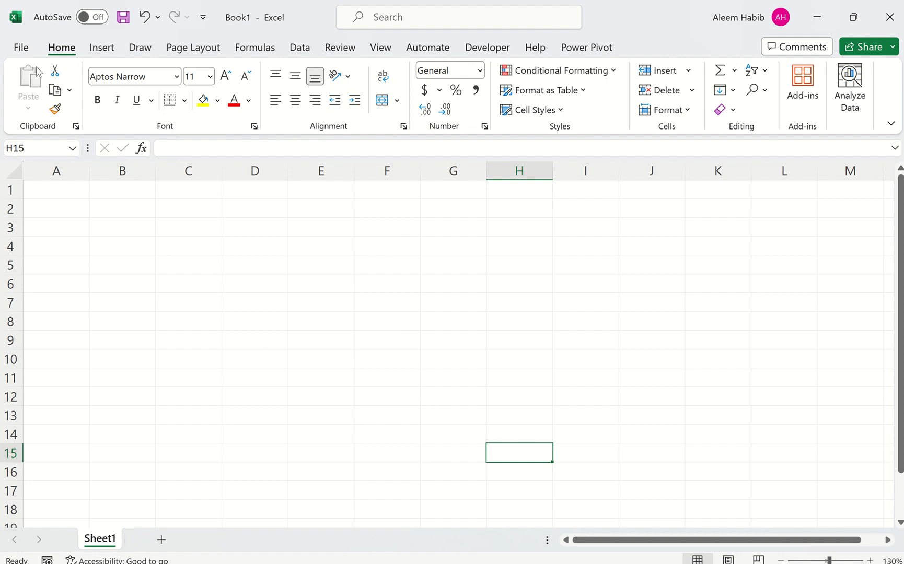
Step: Open the recent workbook Transposition.xlsx and enlarge the sheet view to 120%
left_click(23, 49)
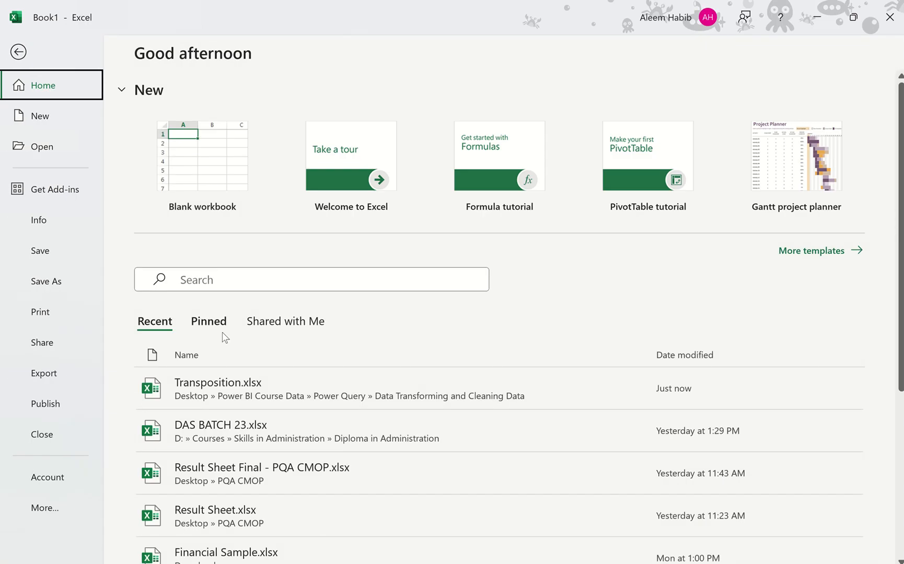
left_click(219, 387)
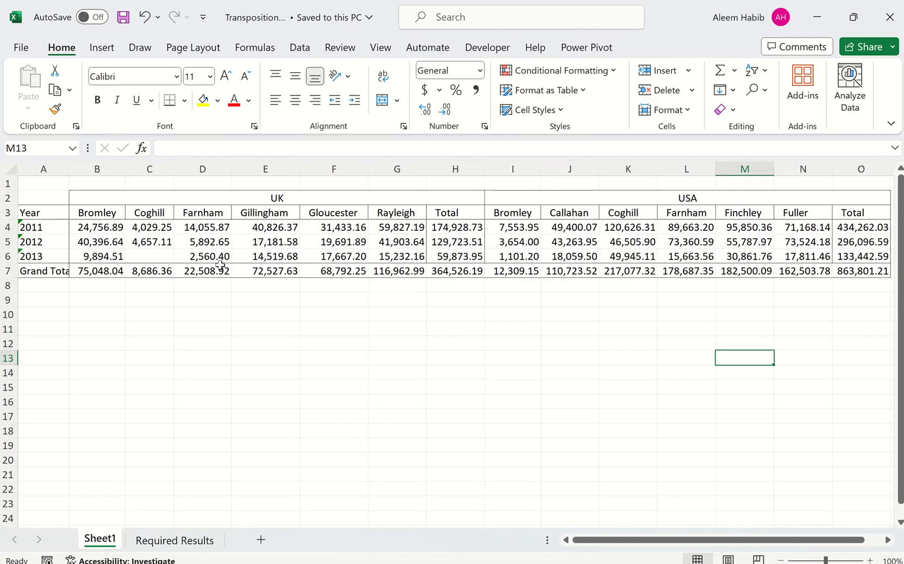
left_click(870, 560)
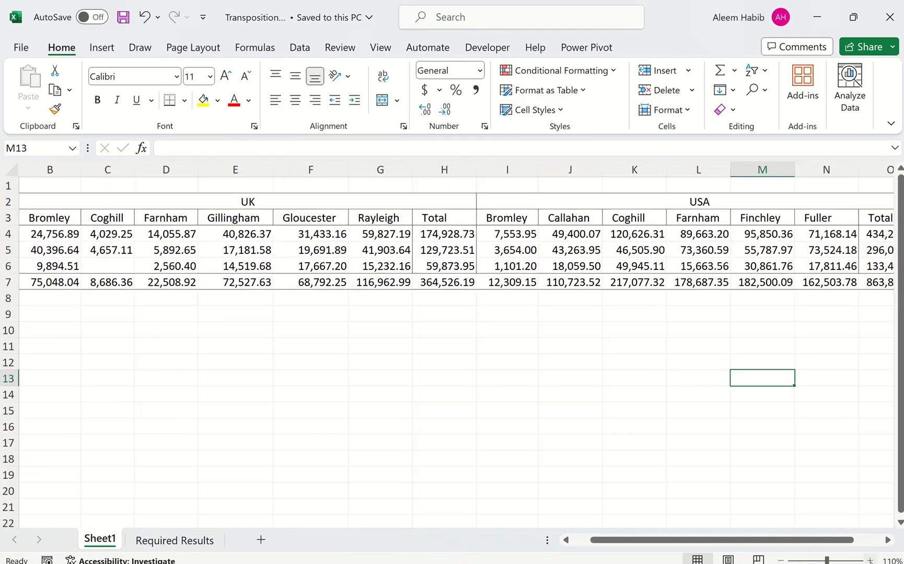
left_click(870, 560)
left_click_drag(674, 545, 657, 545)
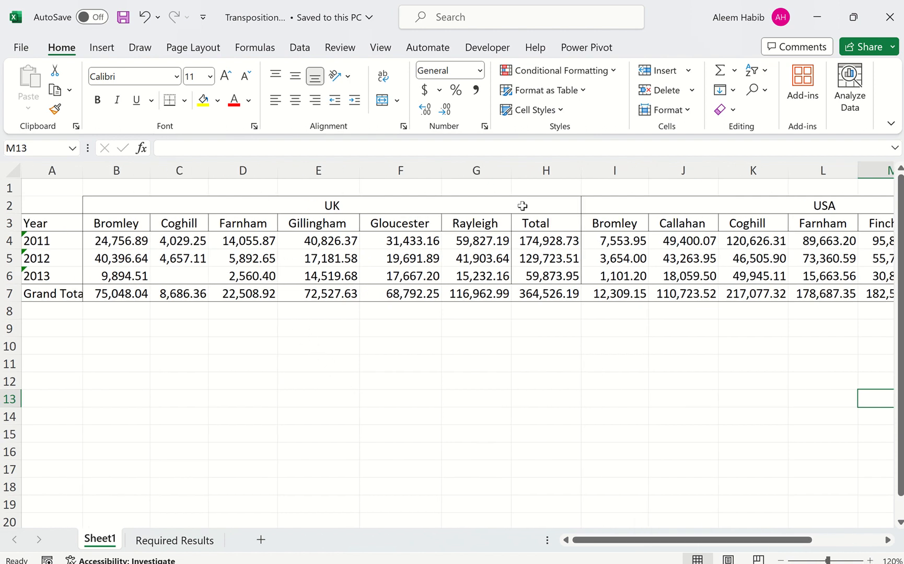
Step: Examine the merged UK and USA headings and the yearly sales figures beneath them
left_click(178, 206)
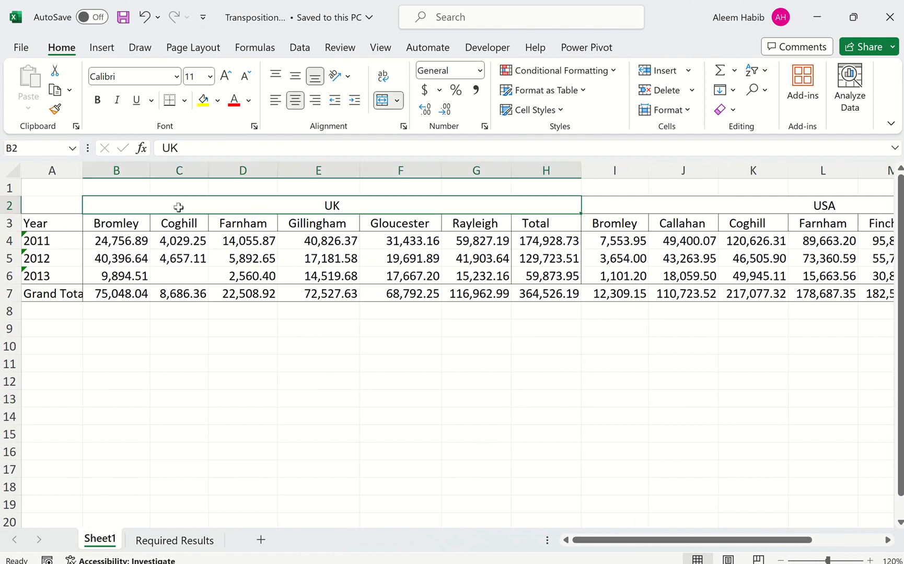
left_click(639, 205)
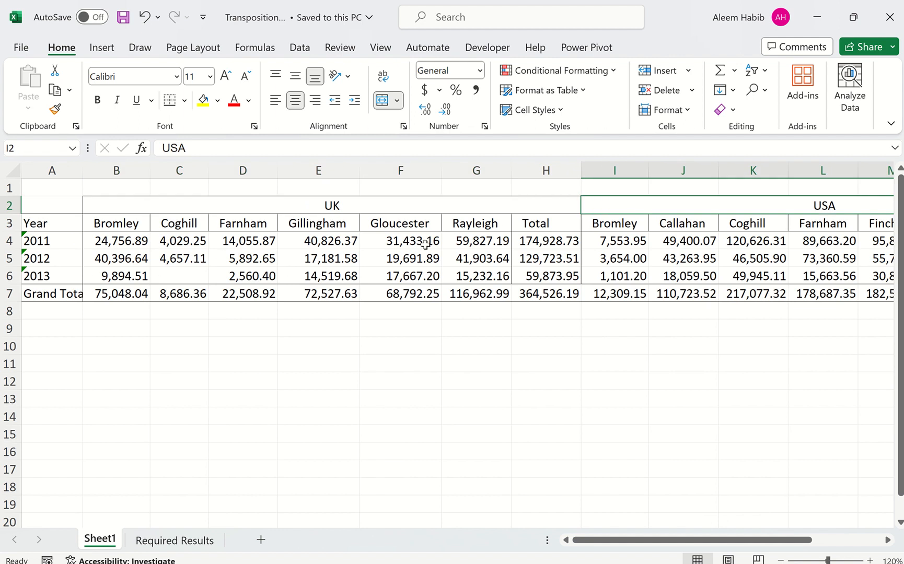
left_click(501, 258)
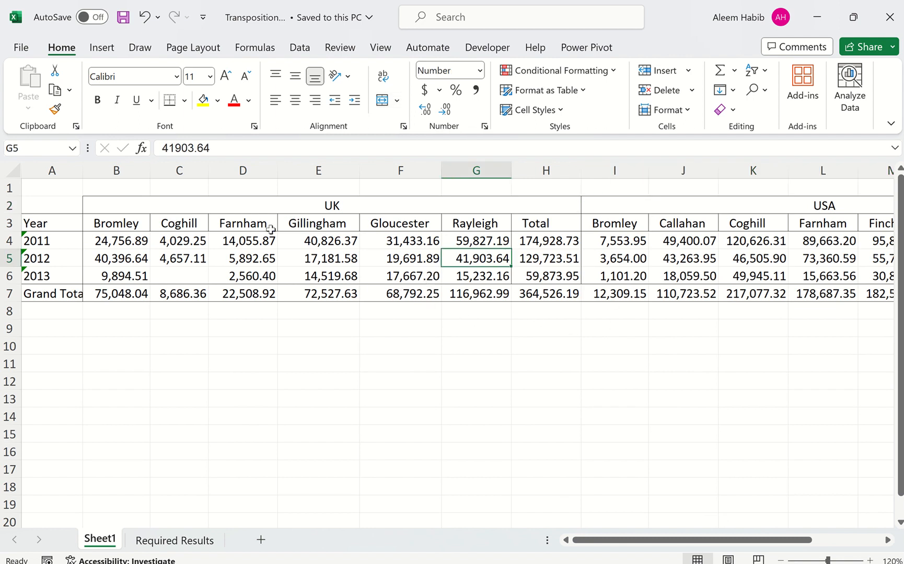
left_click(396, 240)
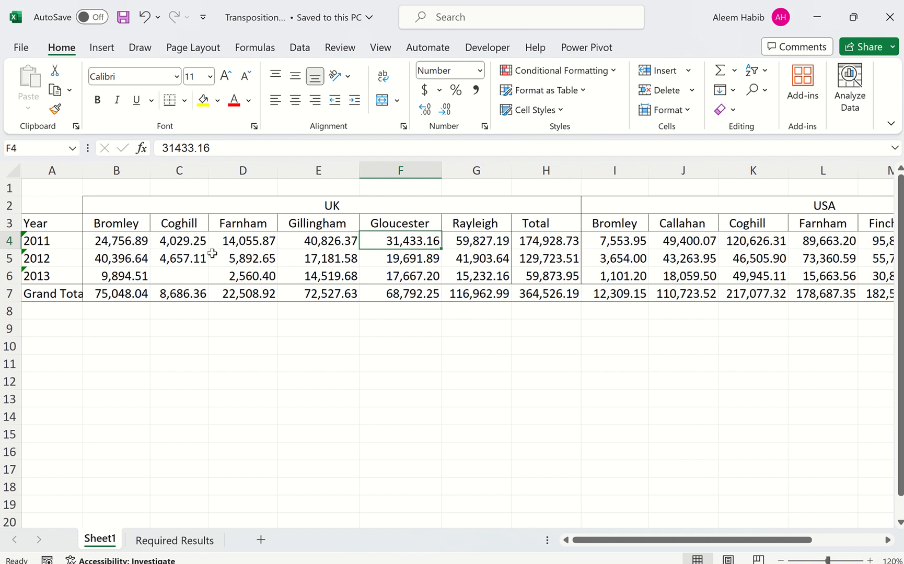
Step: Load the range A2:O7 into Power Query as a table, with the option for table headers turned off
left_click(250, 244)
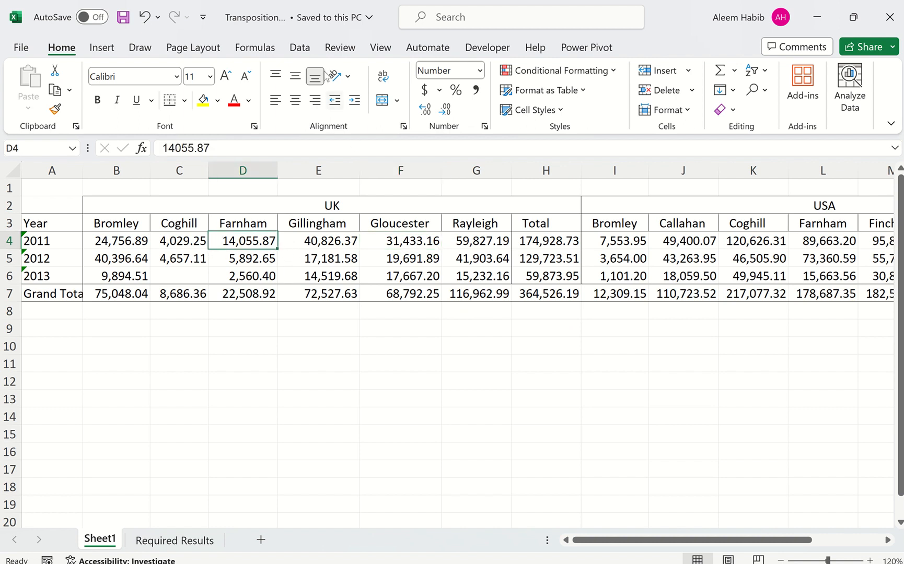
left_click(299, 50)
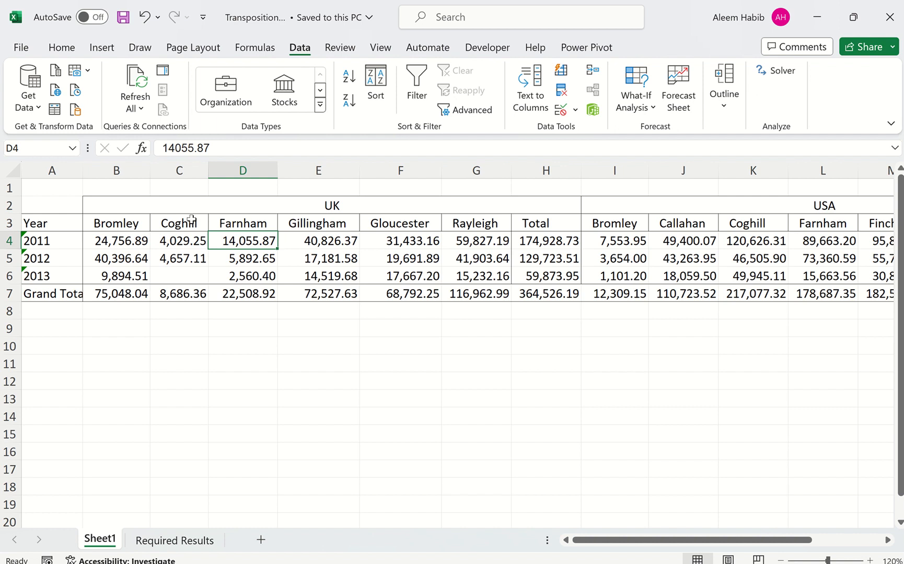
left_click(32, 107)
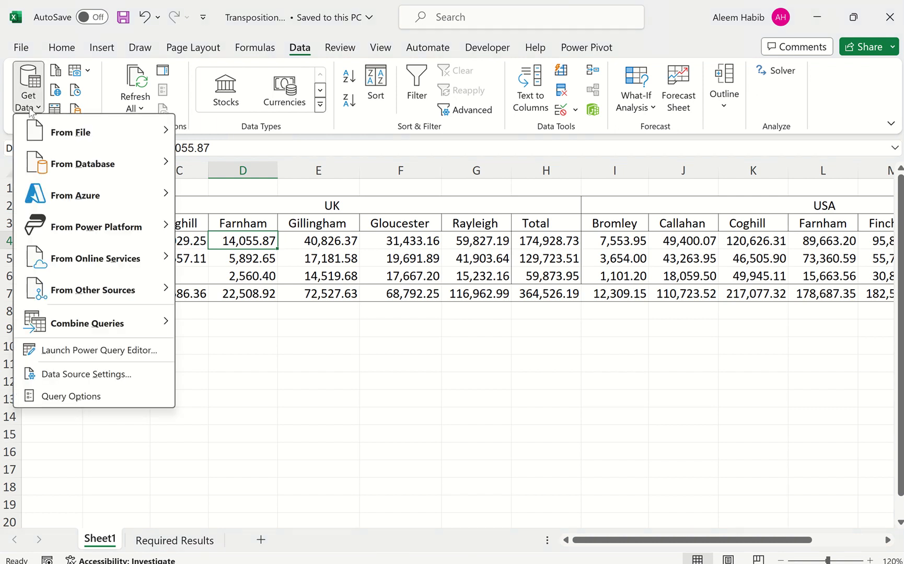
left_click(32, 107)
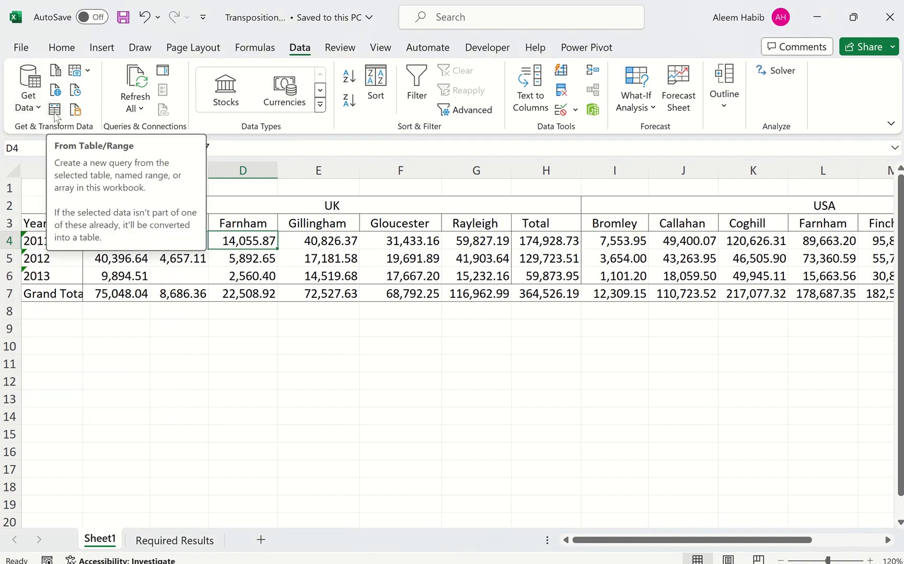
left_click(56, 113)
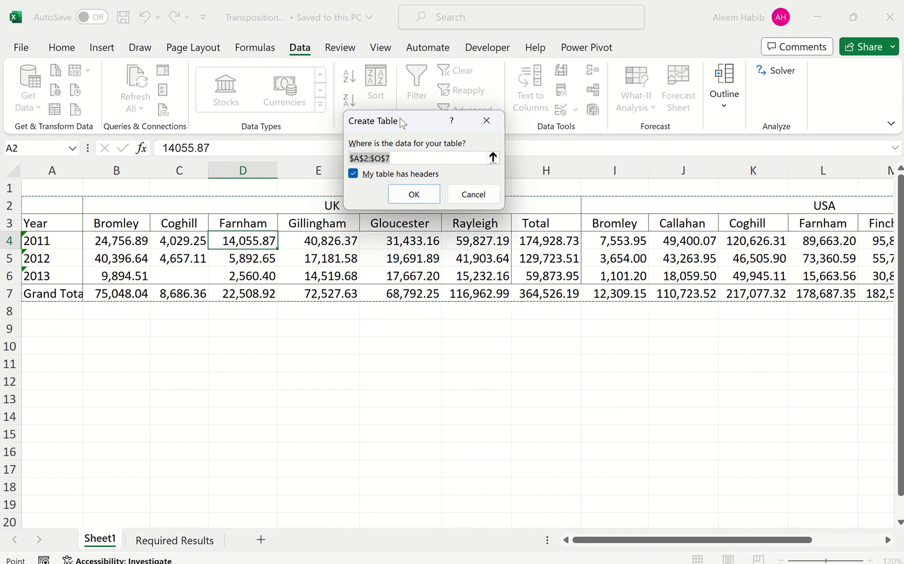
left_click_drag(404, 126, 554, 300)
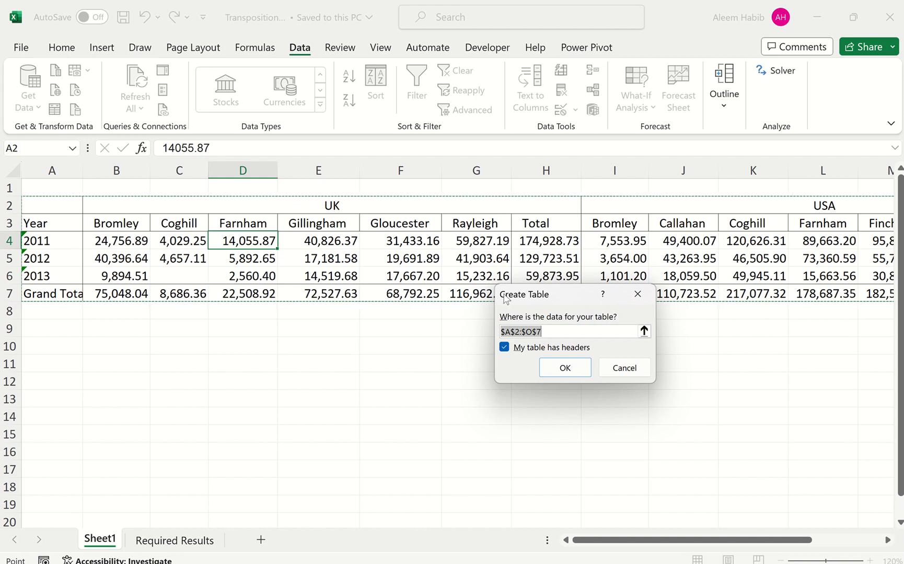
left_click(504, 347)
left_click(505, 348)
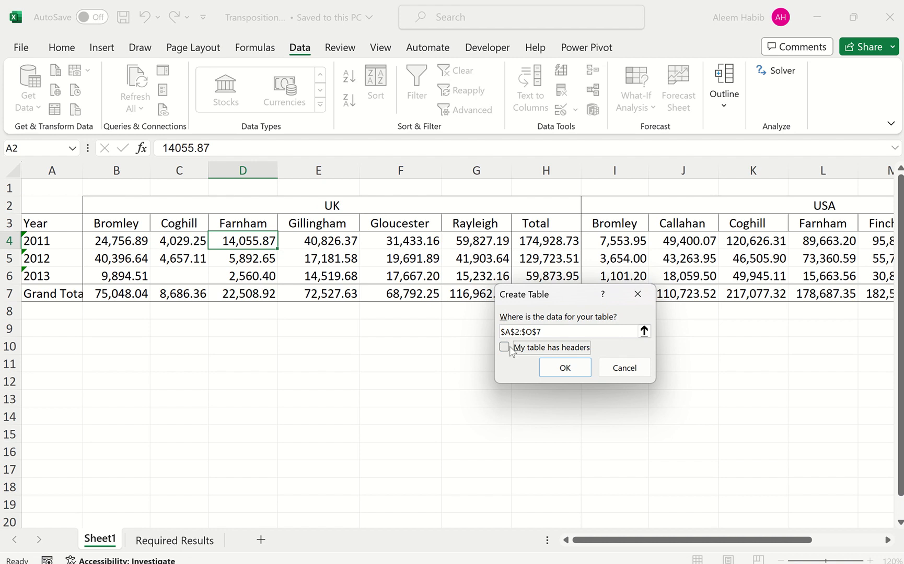
left_click(550, 369)
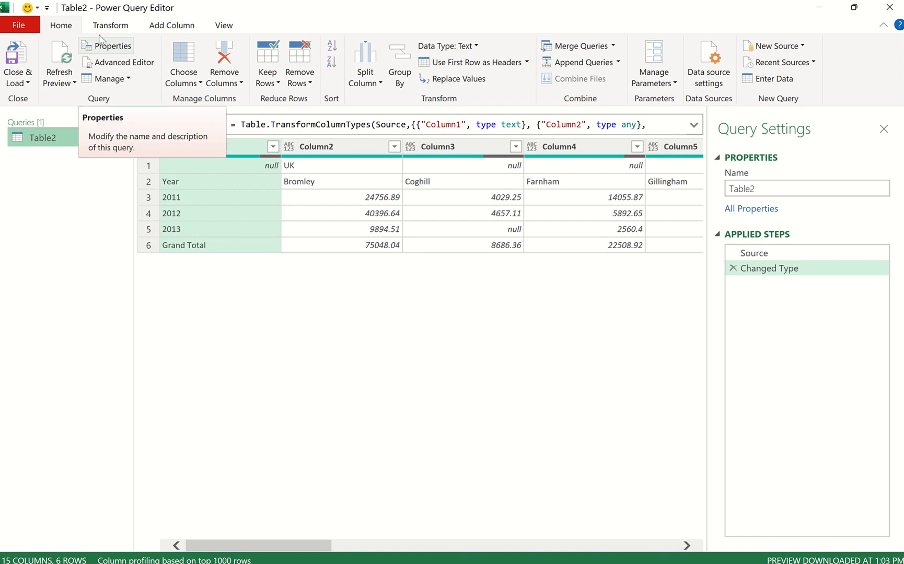
Step: Transpose the query table and promote its first row to column headers
left_click(110, 26)
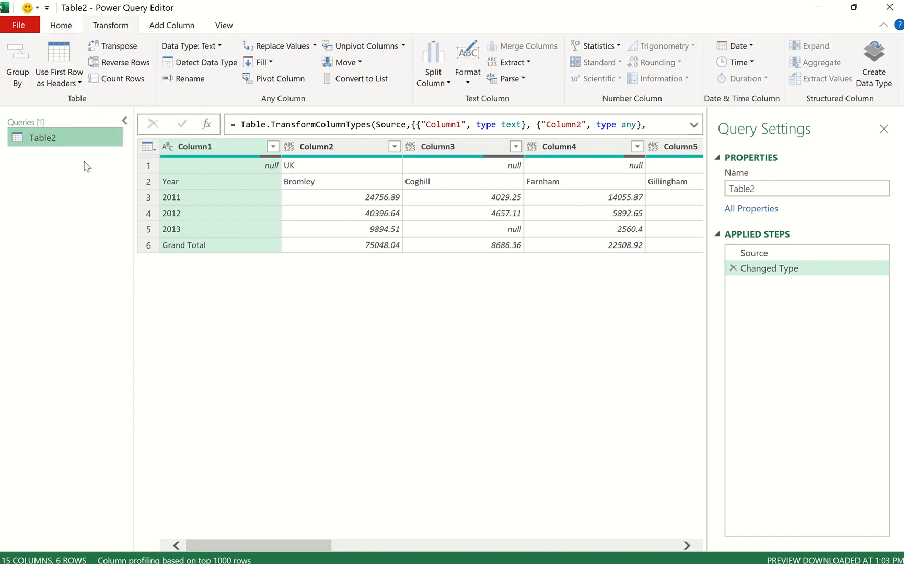
left_click(118, 47)
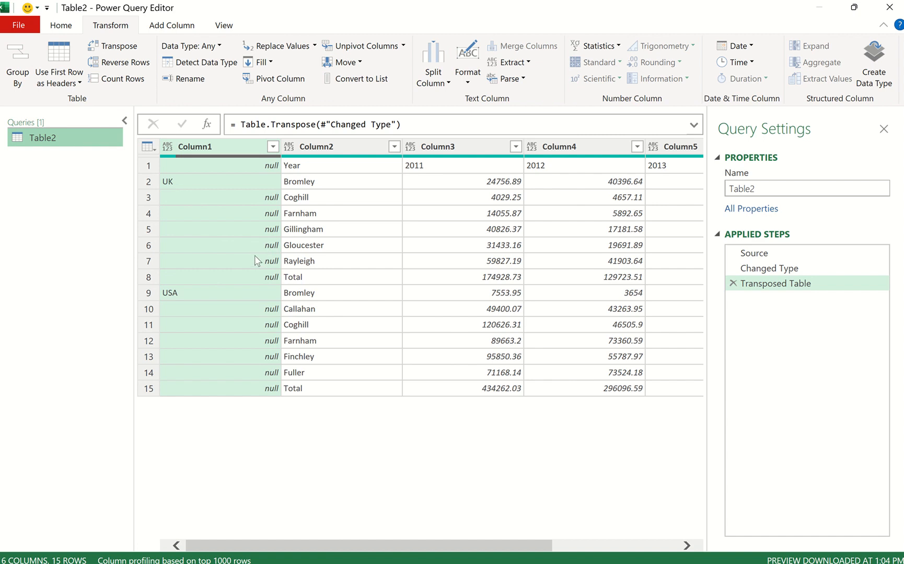
left_click(334, 166)
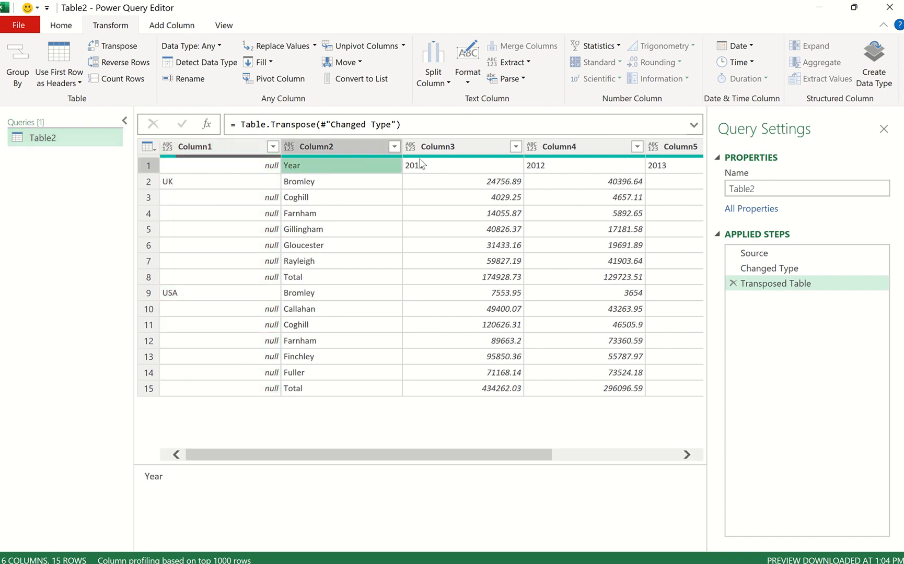
left_click(430, 166)
left_click(553, 165)
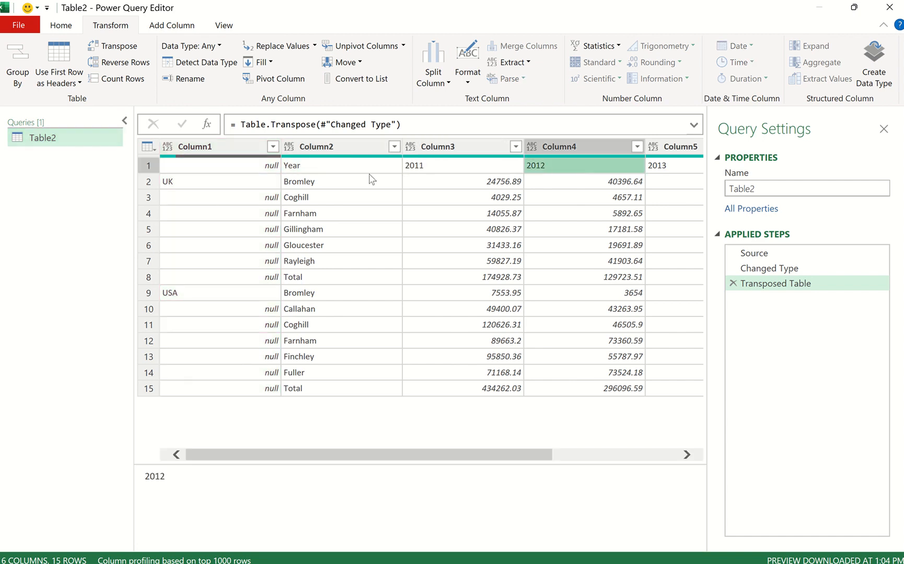
left_click(253, 168)
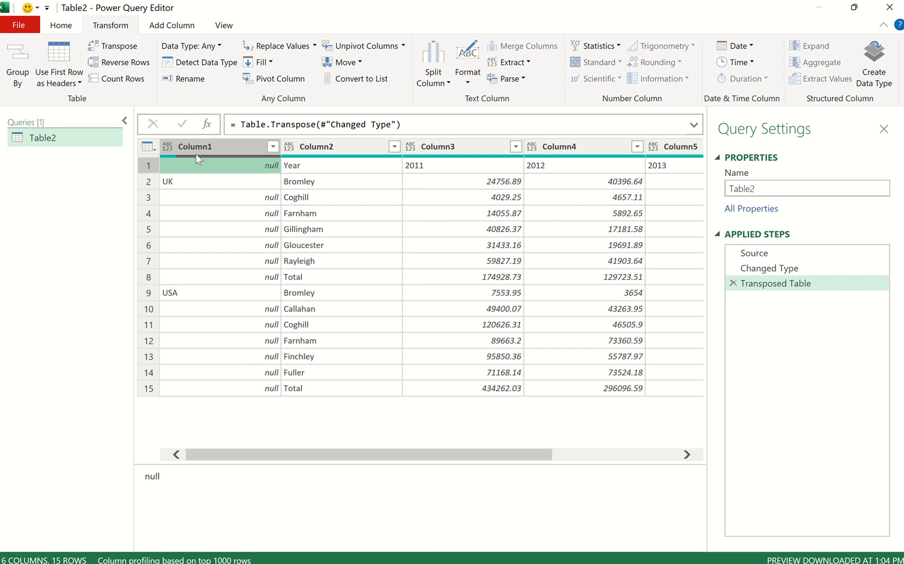
left_click(58, 56)
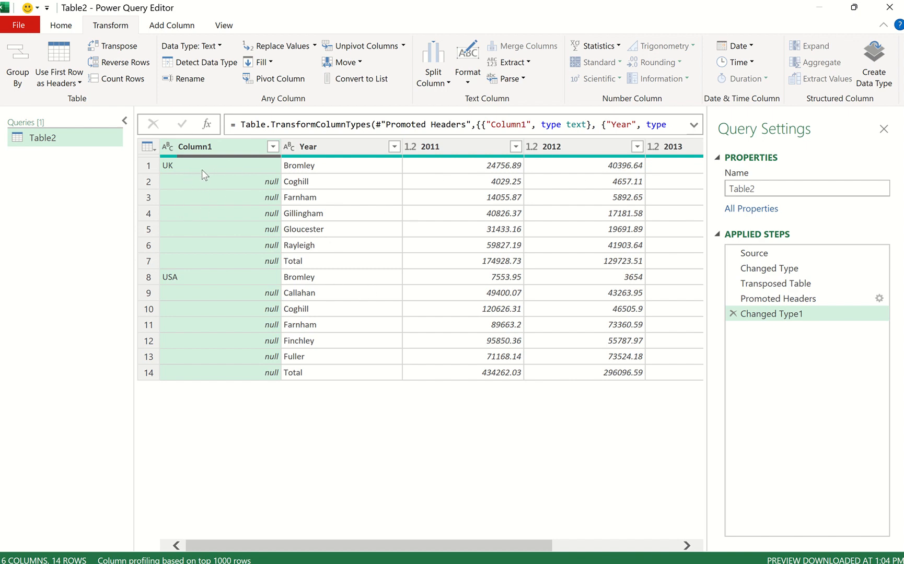
Step: Rename Column1 to Country and fill its values down into the null cells
double_click(203, 147)
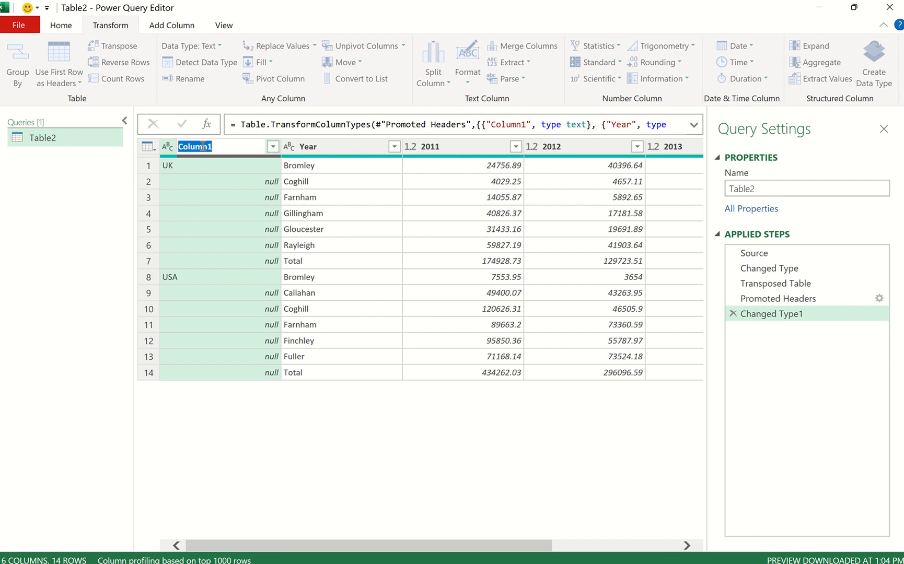
type("Co")
key("Return")
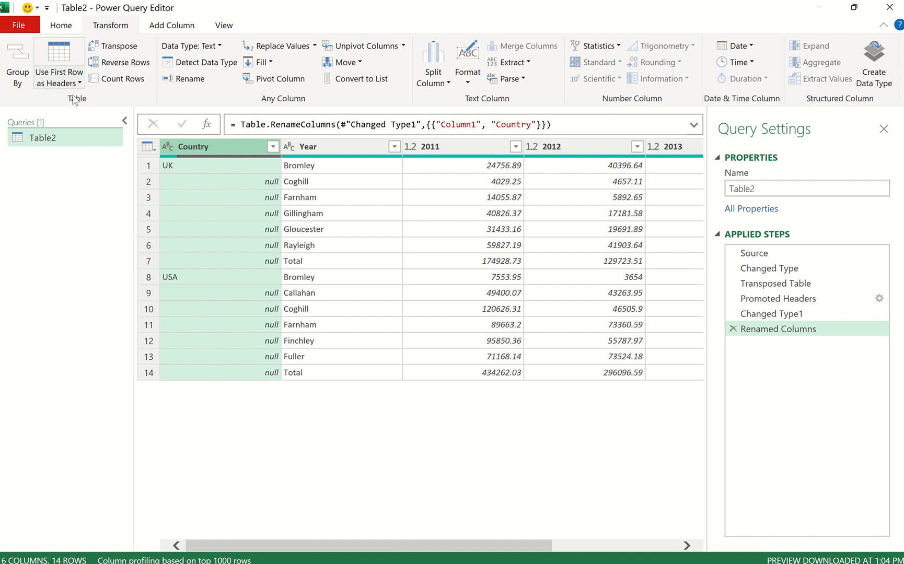
left_click(265, 63)
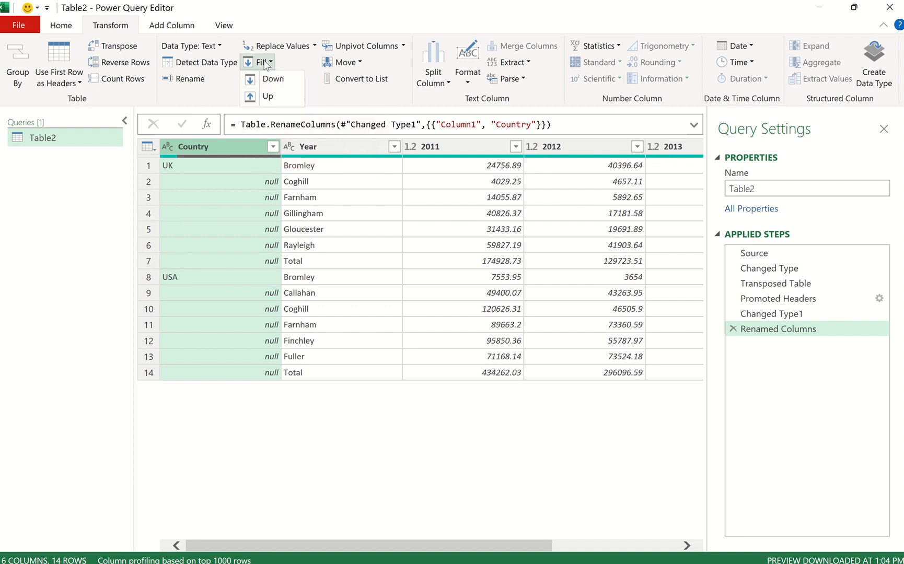
left_click(269, 80)
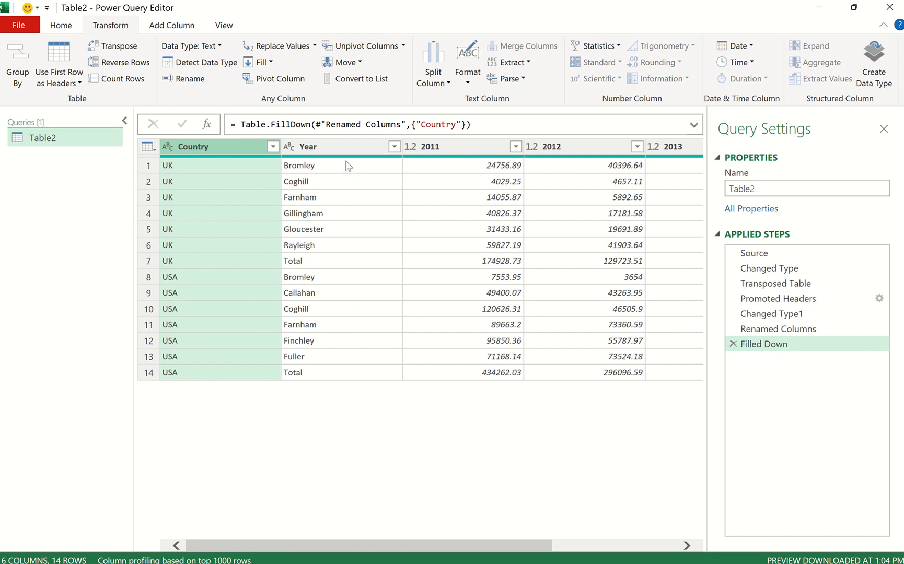
Step: Rename the Year column to Salesperson
left_click(314, 148)
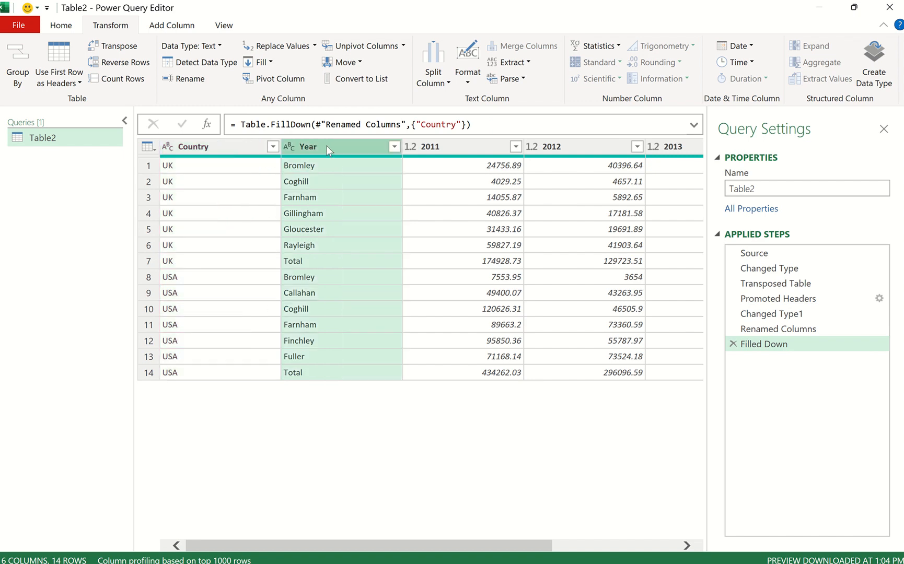
double_click(298, 147)
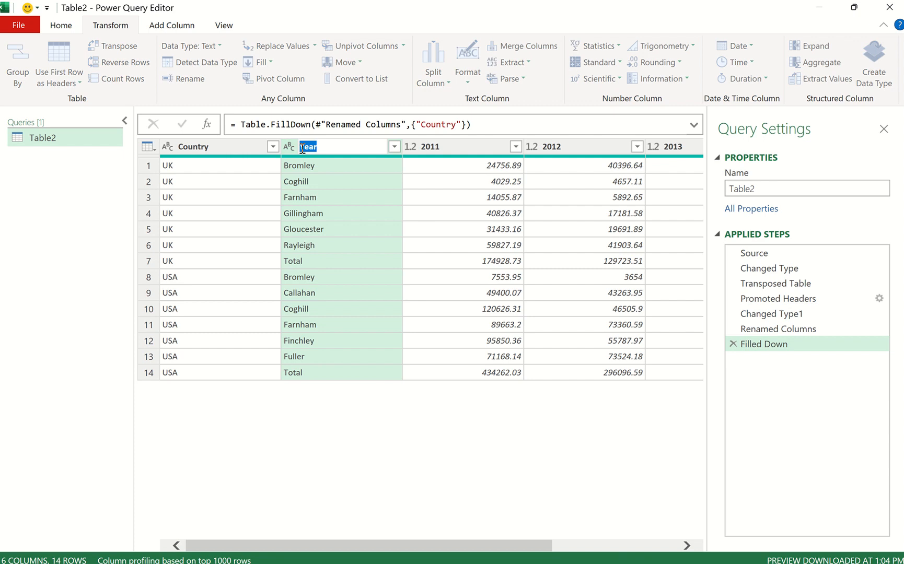
type("Salesperson")
key("Return")
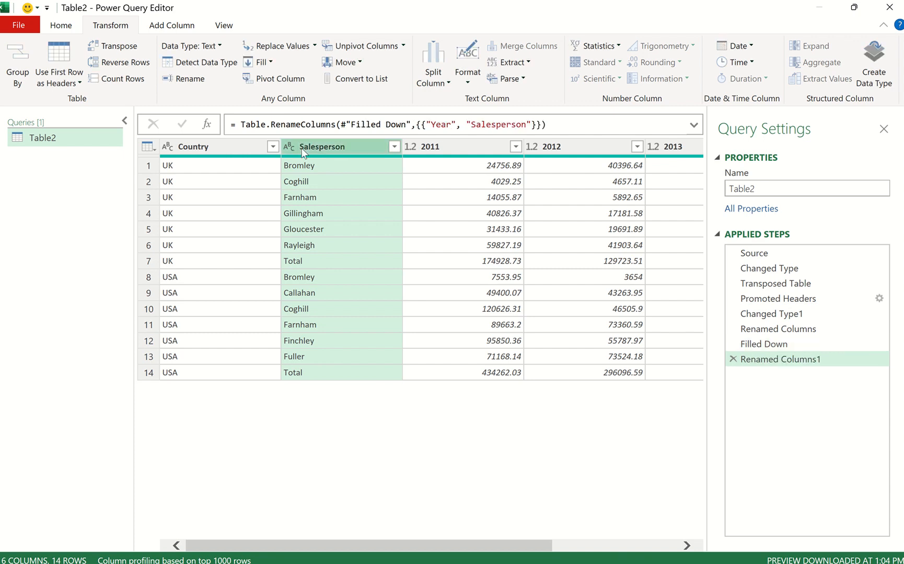
Step: Remove the Grand Total column from the query, keeping the 2011, 2012 and 2013 columns
left_click(466, 148)
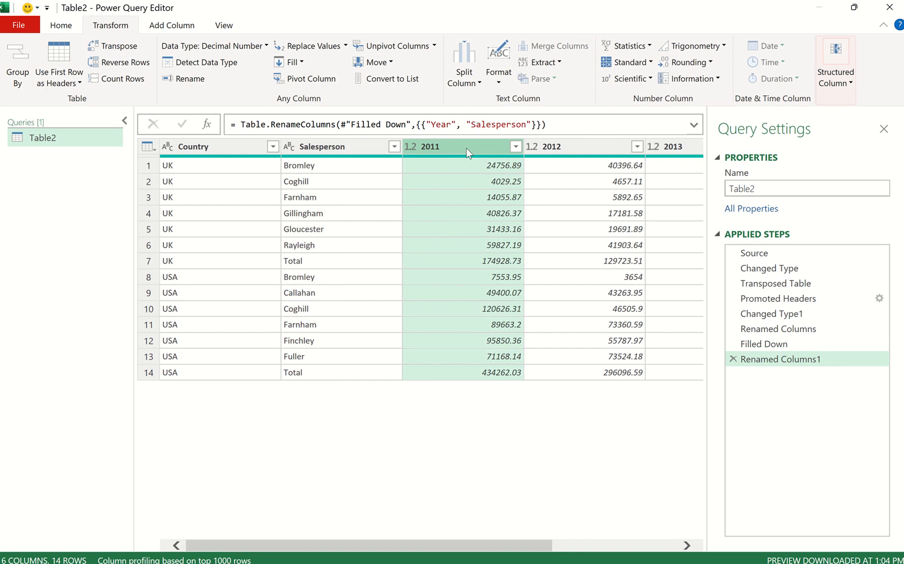
left_click(567, 146)
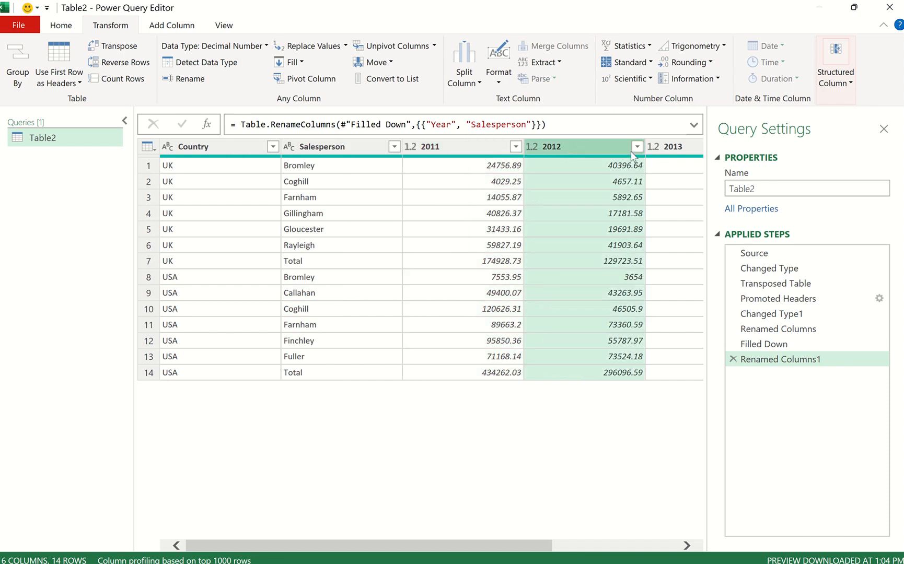
left_click(671, 150)
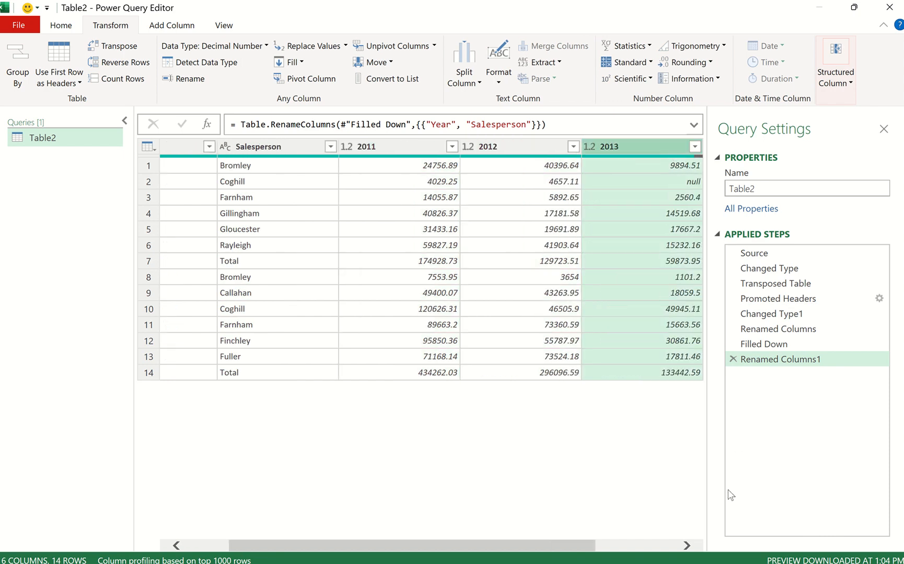
left_click(660, 545)
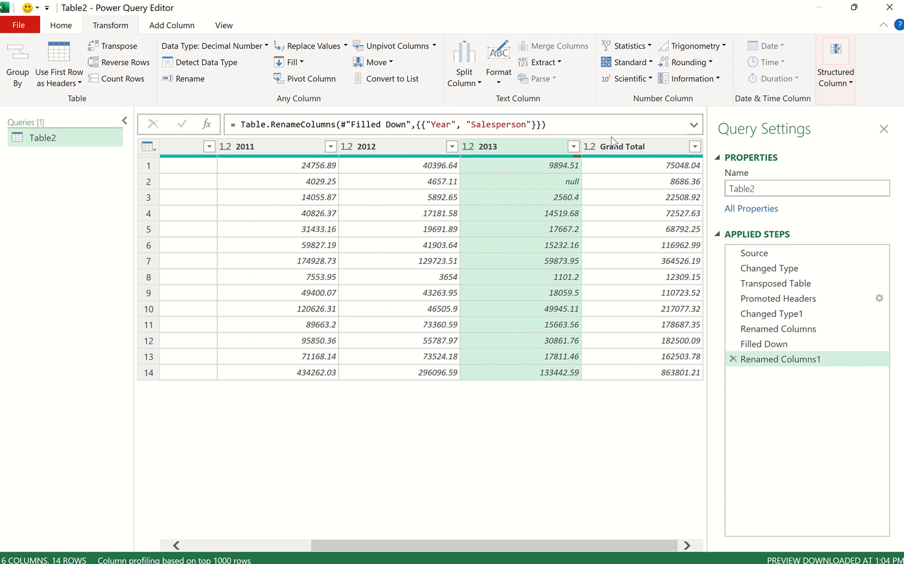
left_click(645, 147)
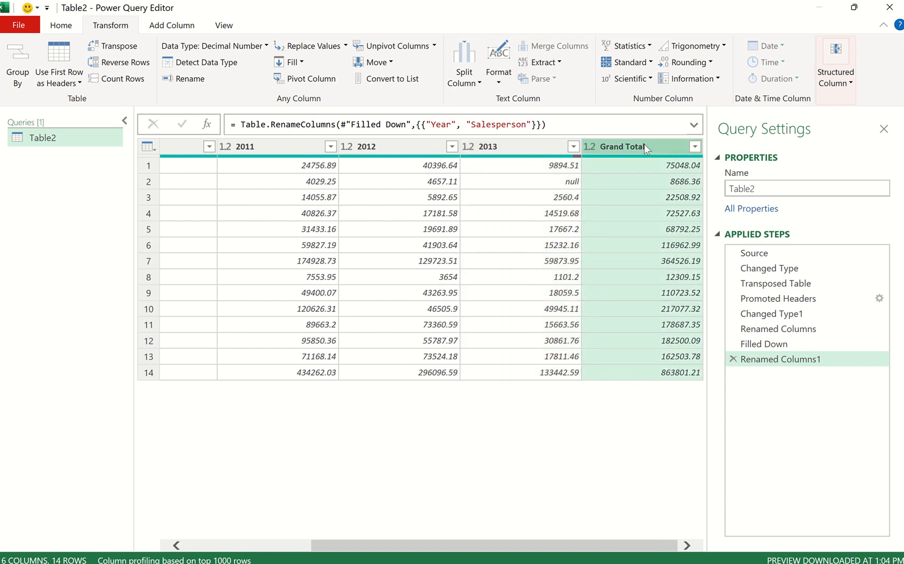
key("Delete")
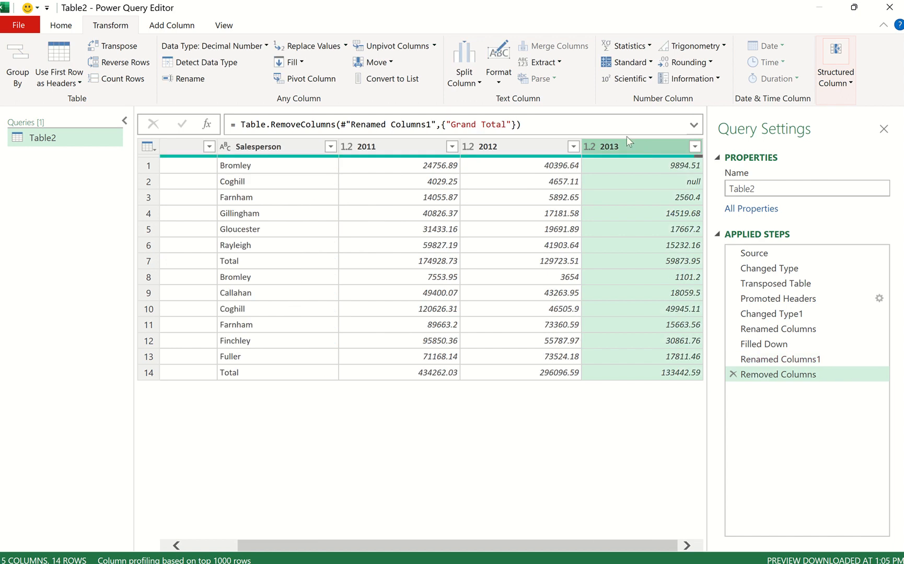
Step: Unpivot the 2011, 2012 and 2013 columns into attribute and value columns
left_click(398, 147)
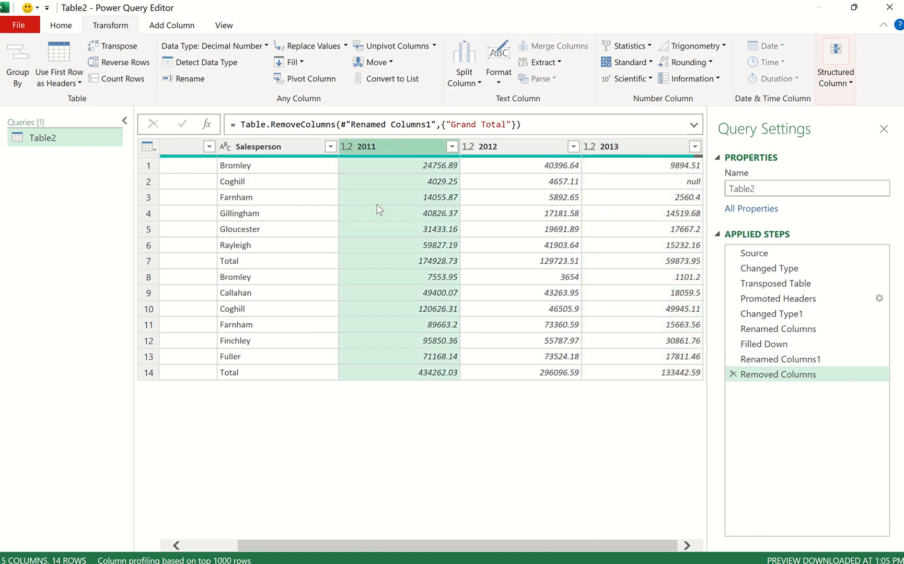
left_click(516, 147, "ctrl")
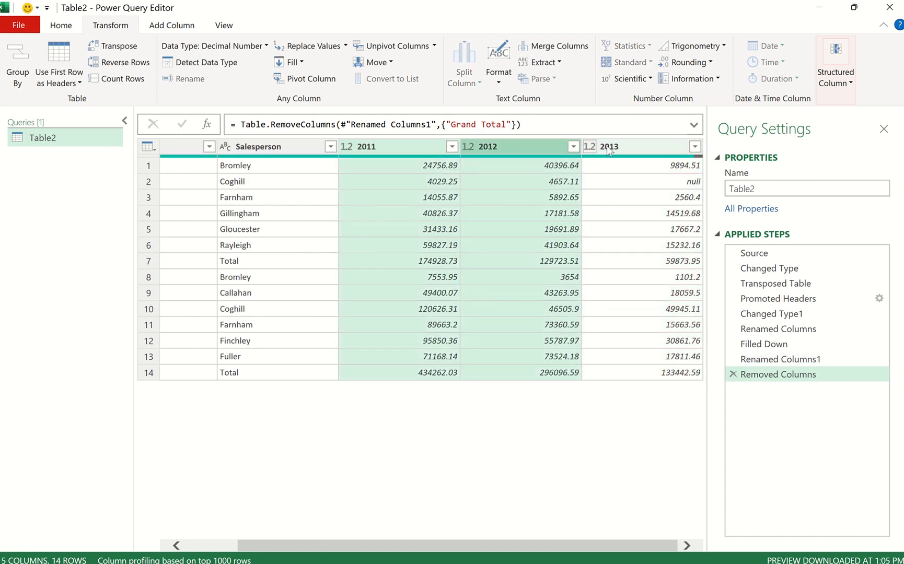
left_click(620, 149, "ctrl")
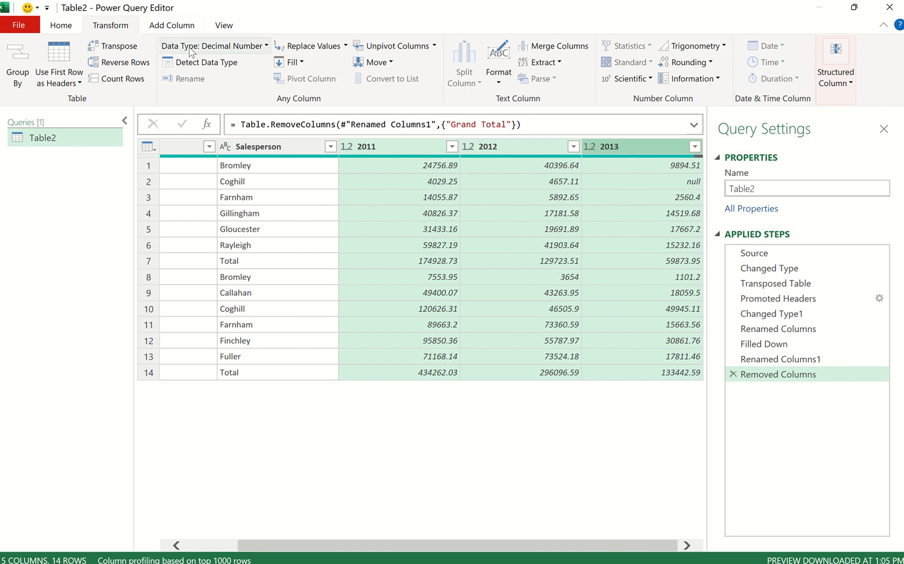
left_click(363, 48)
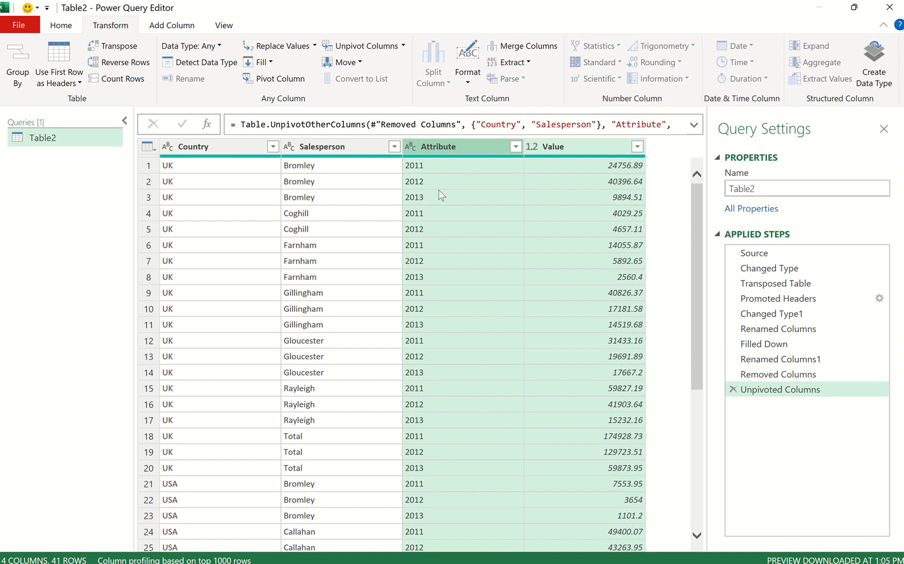
Step: Rename the Attribute column to Year and the Value column to Sales
left_click(438, 147)
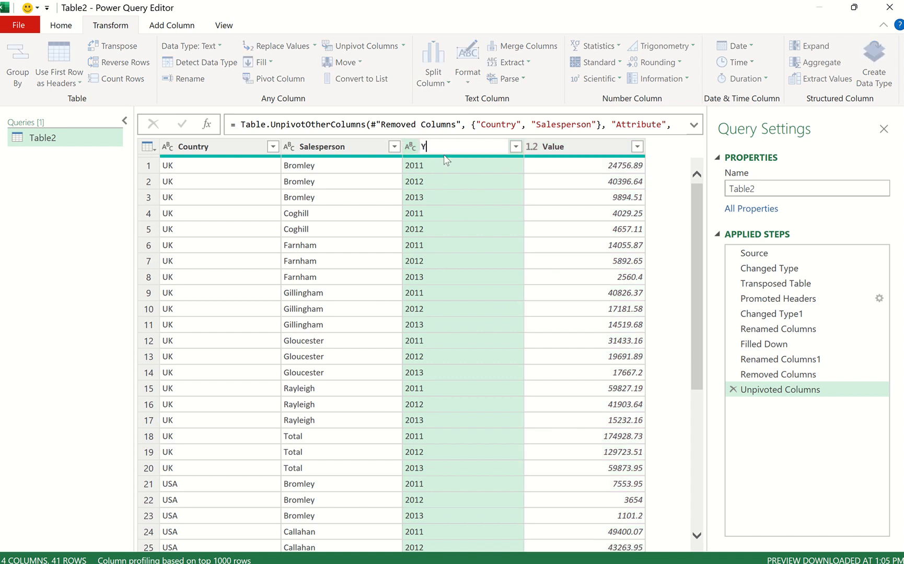
key("Return")
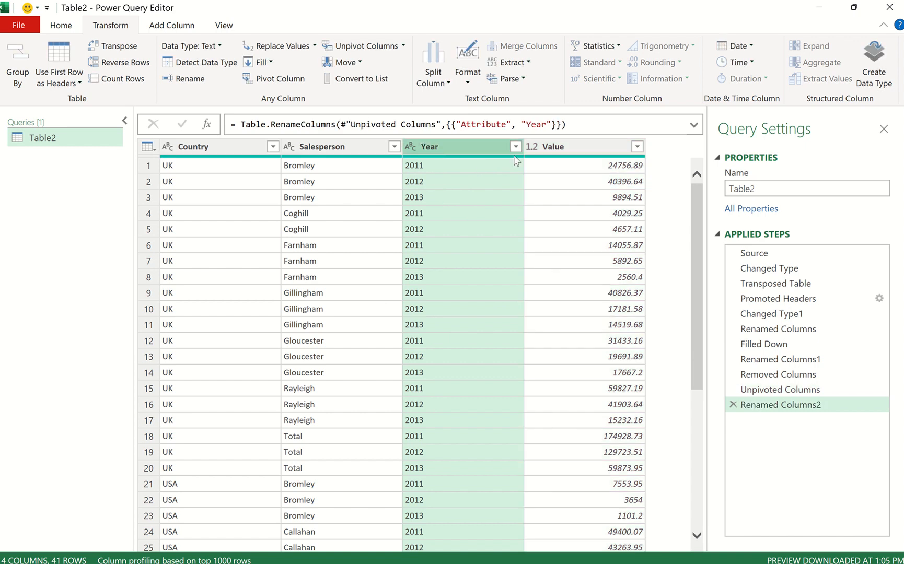
double_click(570, 146)
type("Sale")
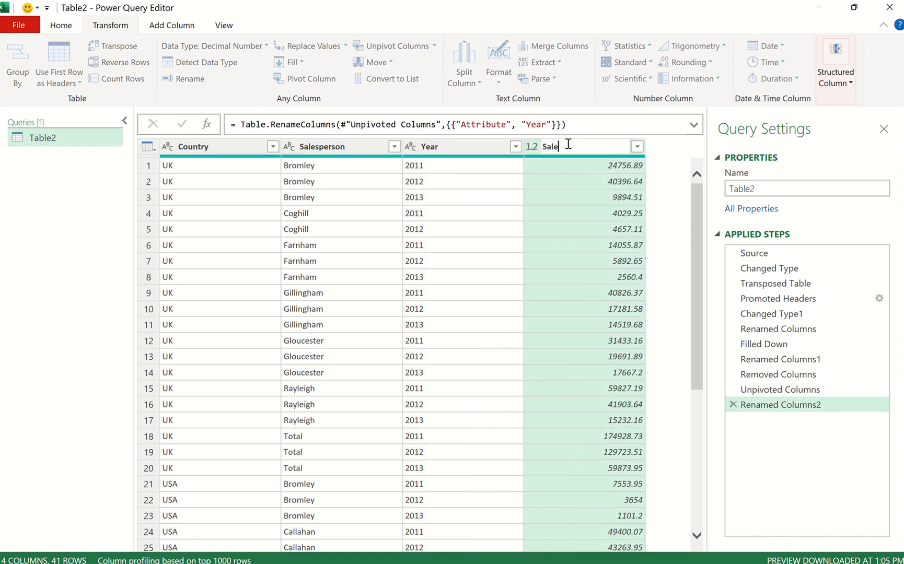
type("s")
key("Return")
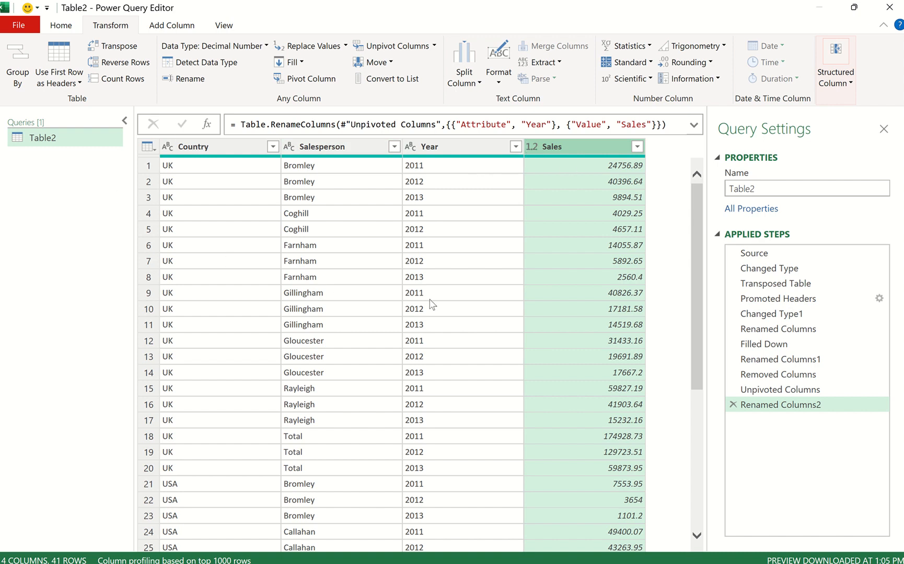
Step: Rename the query as Transposition
left_click(772, 187)
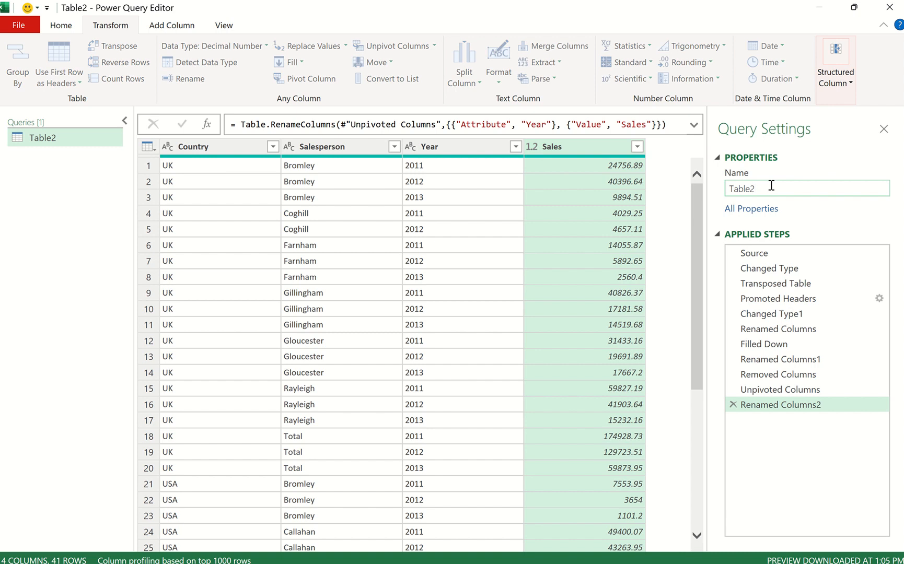
double_click(772, 187)
type("Transposition")
key("Return")
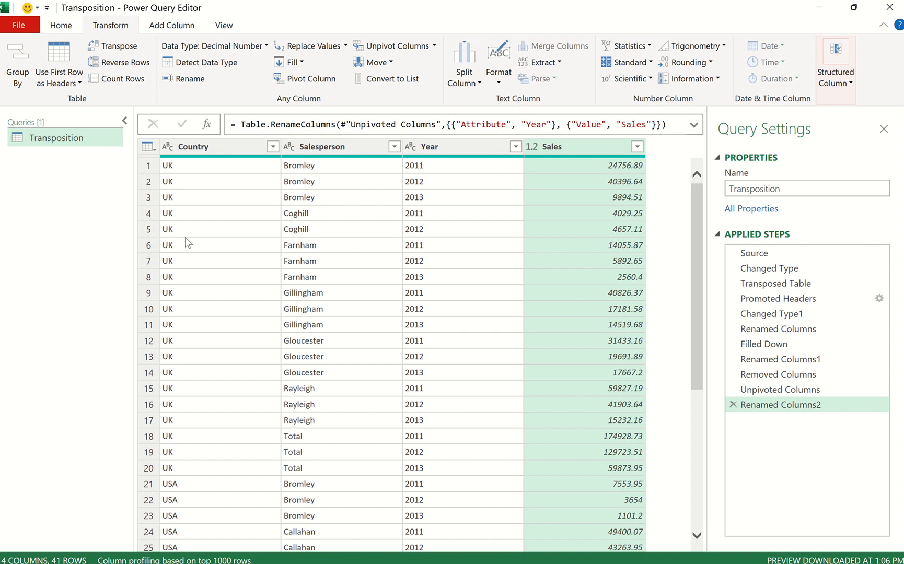
Step: Load the query as a table into the existing worksheet at cell A12 of Sheet1, and dismiss the Queries & Connections pane
left_click(60, 27)
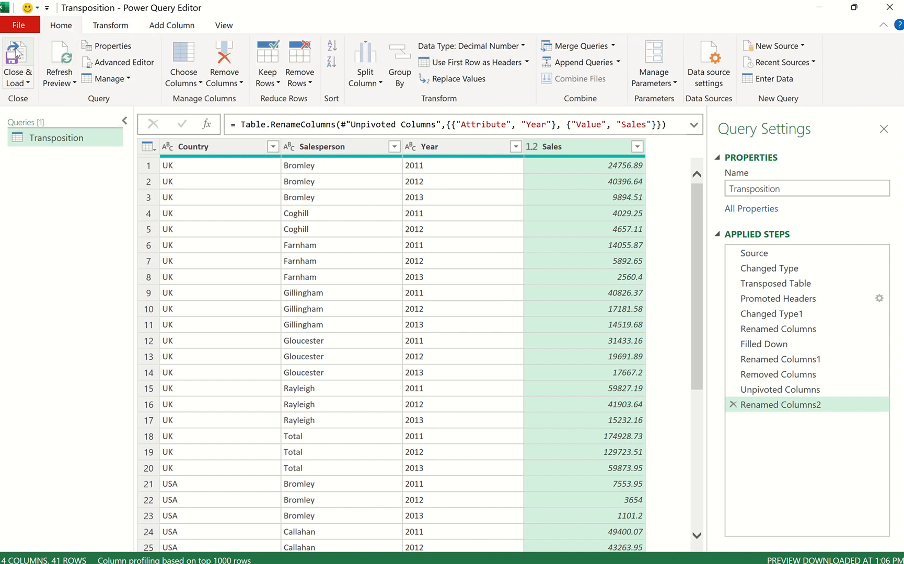
left_click(25, 86)
left_click(39, 118)
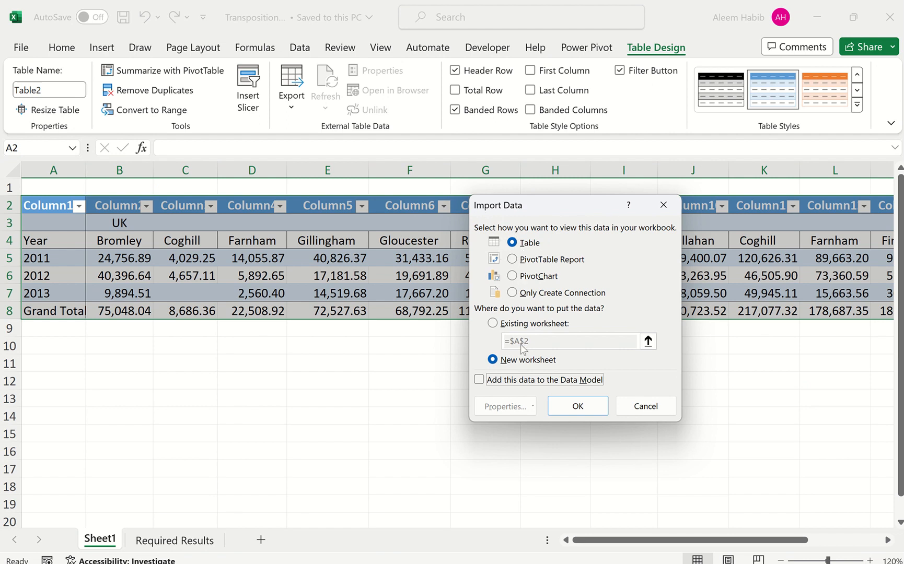
left_click(504, 324)
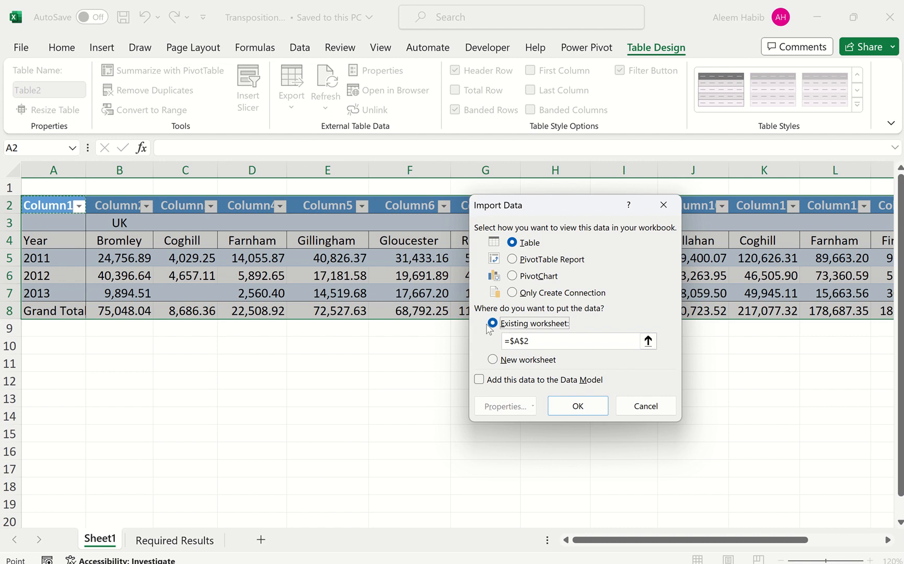
left_click(648, 341)
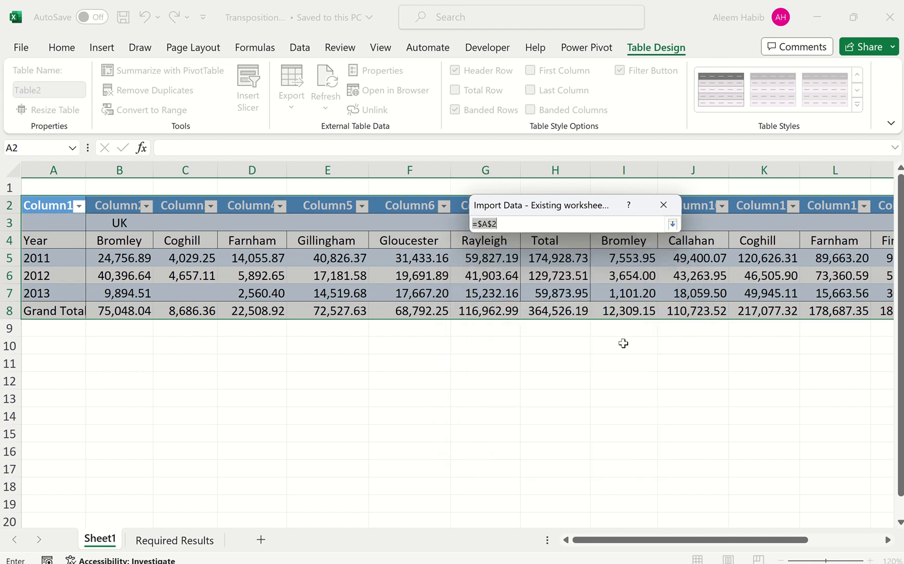
left_click(51, 381)
left_click(673, 224)
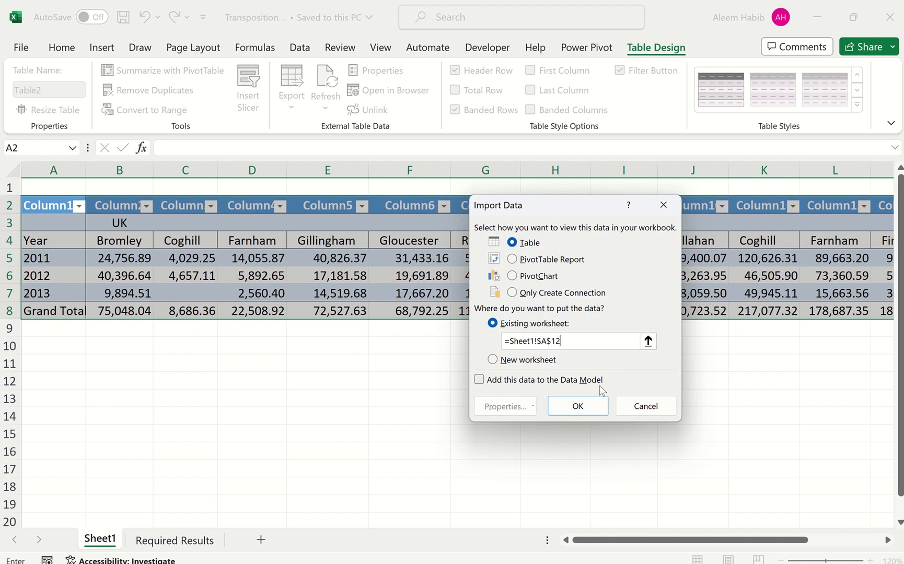
left_click(577, 406)
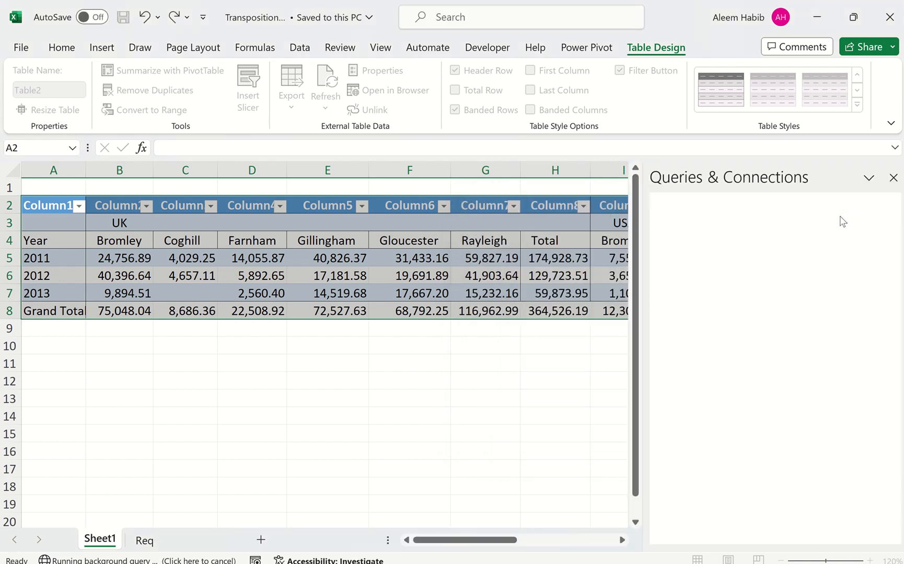
left_click(893, 180)
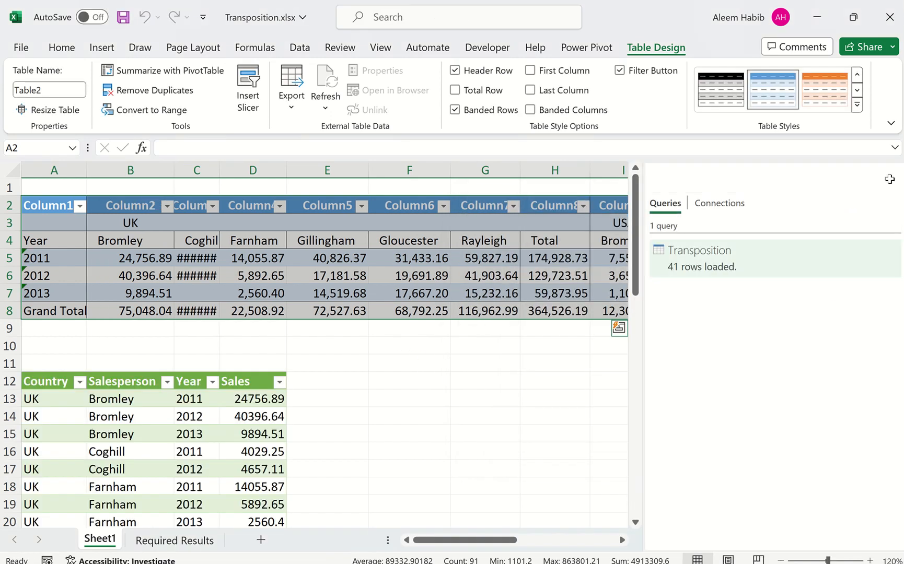
Step: Look through the UK and USA rows of the loaded table below the original report
scroll(224, 420, "down", 5)
scroll(224, 419, "down", 10)
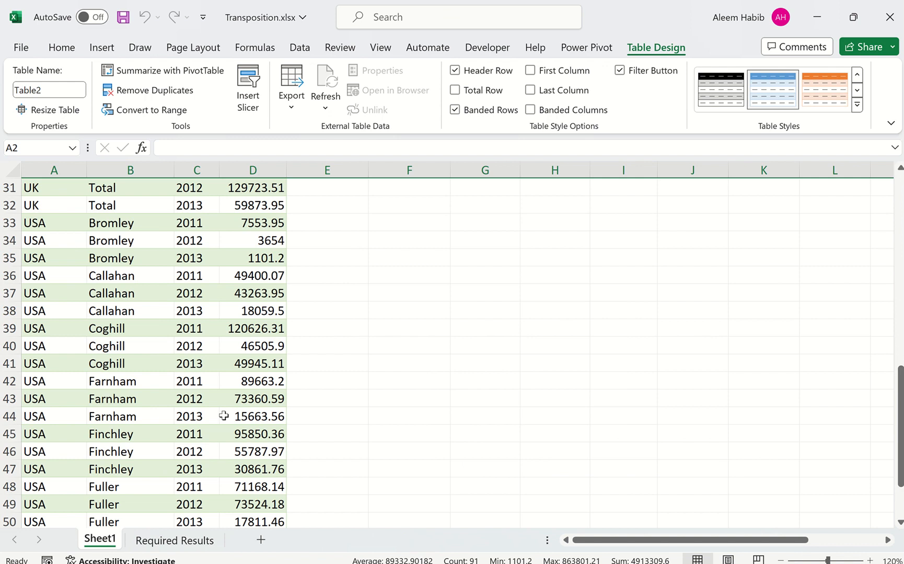
scroll(226, 414, "up", 12)
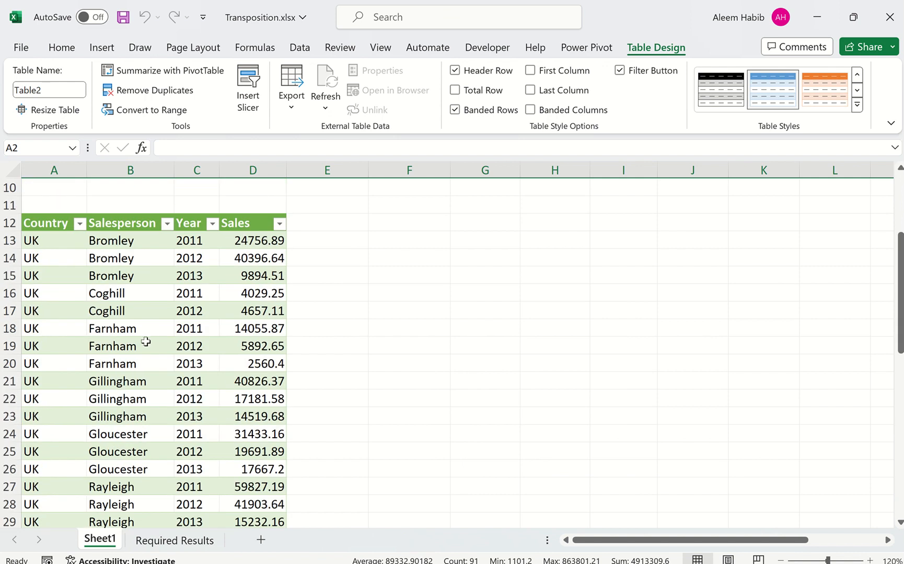
scroll(222, 312, "up", 3)
scroll(237, 422, "down", 4)
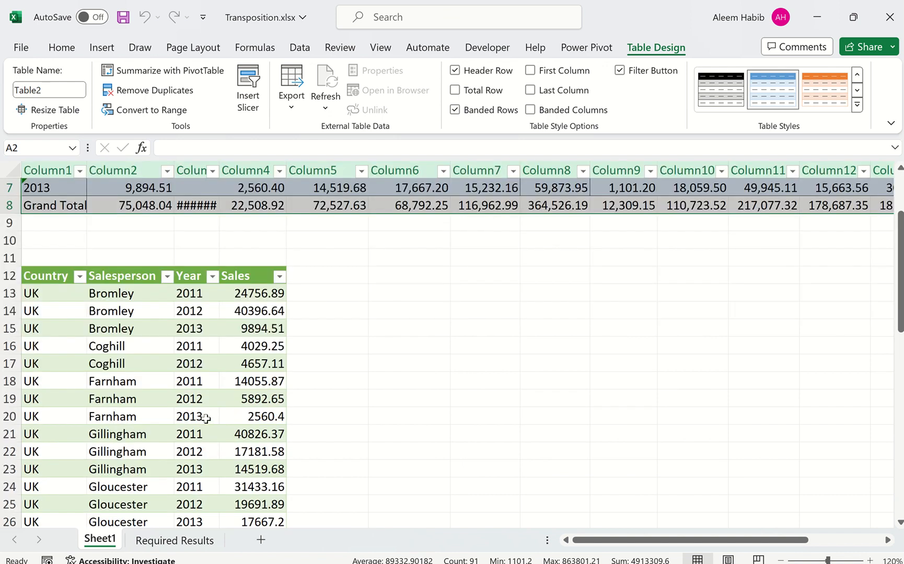